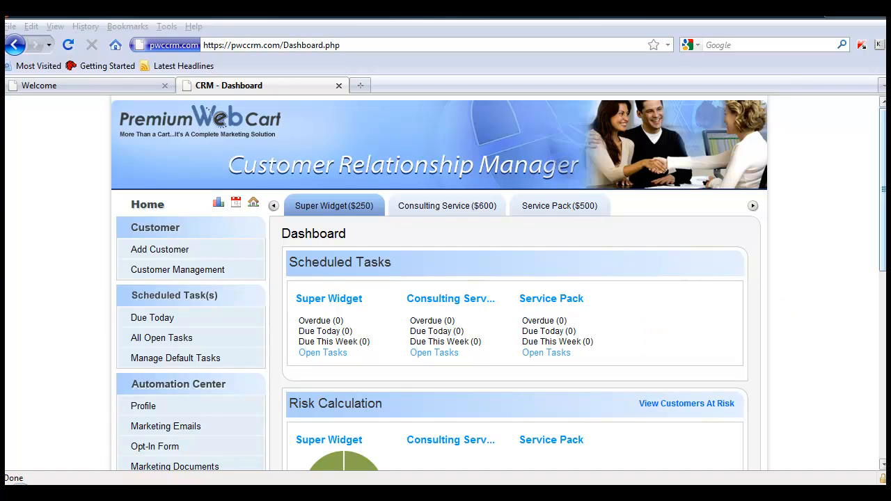
# - Open the sales path management page for the Super Widget funnel
pyautogui.moveTo(883, 197); pyautogui.dragTo(863, 345)
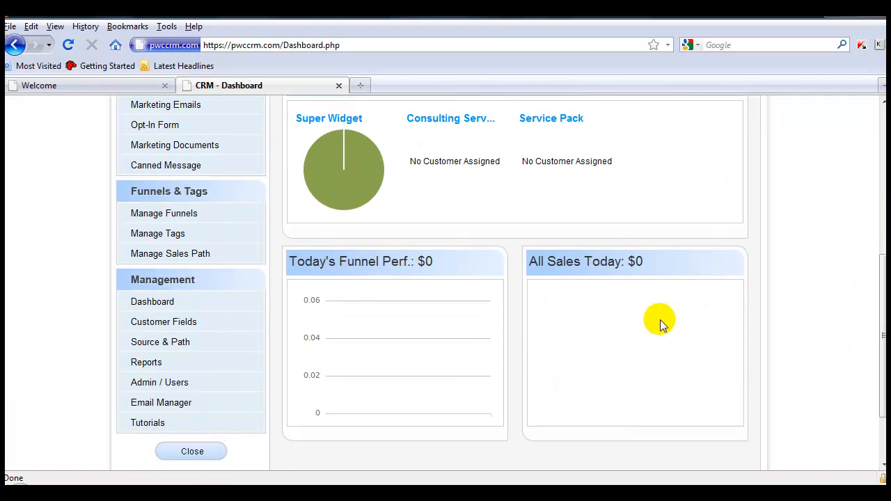
pyautogui.hotkey('ctrl', 'shift', 'd')
pyautogui.moveTo(113, 243); pyautogui.dragTo(237, 268)
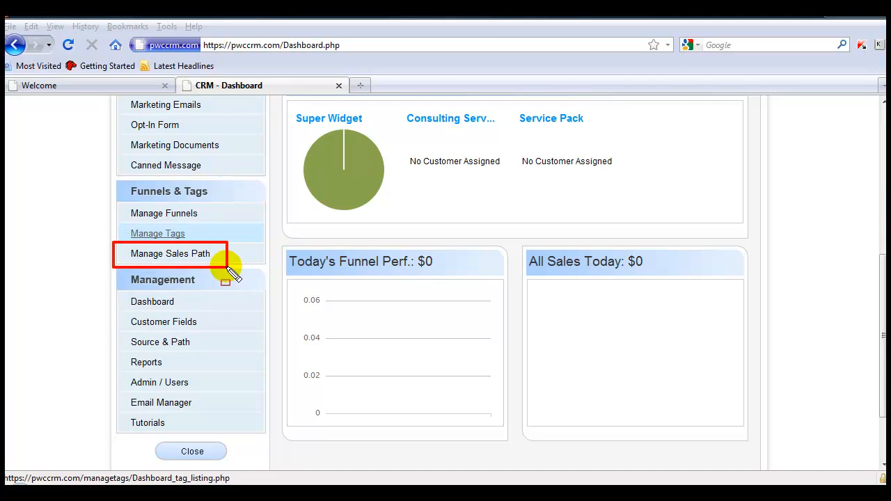
pyautogui.press('Escape')
pyautogui.click(183, 254)
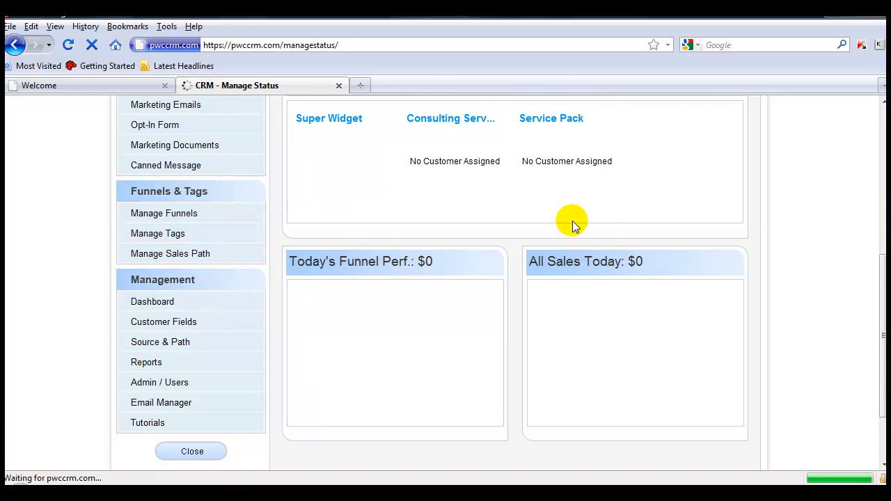
pyautogui.moveTo(278, 190)
pyautogui.mouseDown()
pyautogui.moveTo(356, 224)
pyautogui.moveTo(388, 225)
pyautogui.mouseUp()
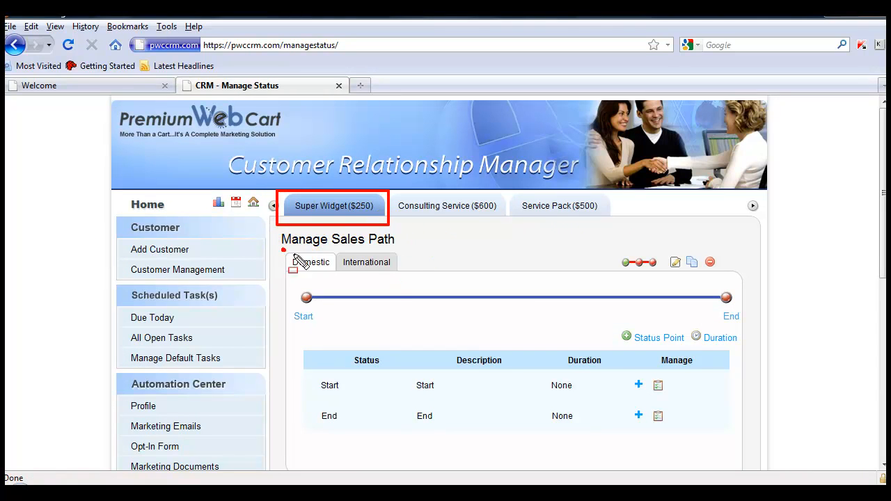
pyautogui.moveTo(283, 250)
pyautogui.mouseDown()
pyautogui.moveTo(336, 276)
pyautogui.moveTo(396, 287)
pyautogui.mouseUp()
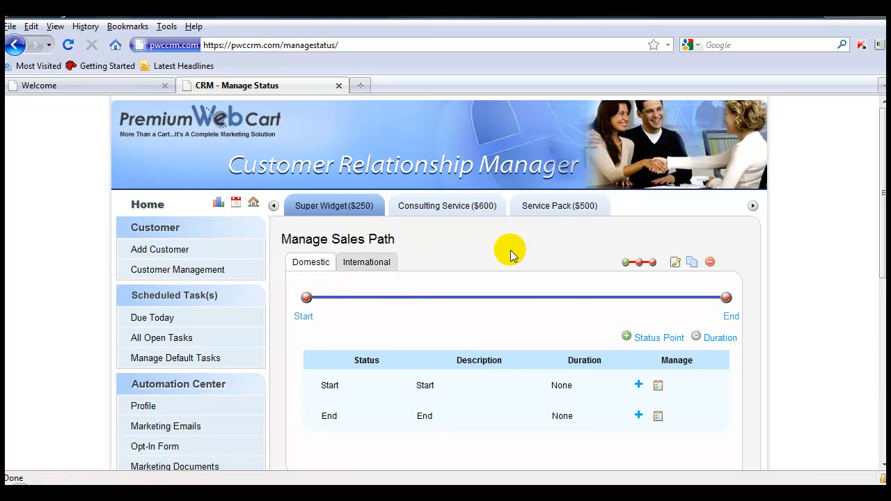
# - Add a status point named Introductions to the Domestic sales path and move its marker closer to Start
pyautogui.moveTo(608, 321); pyautogui.dragTo(691, 353)
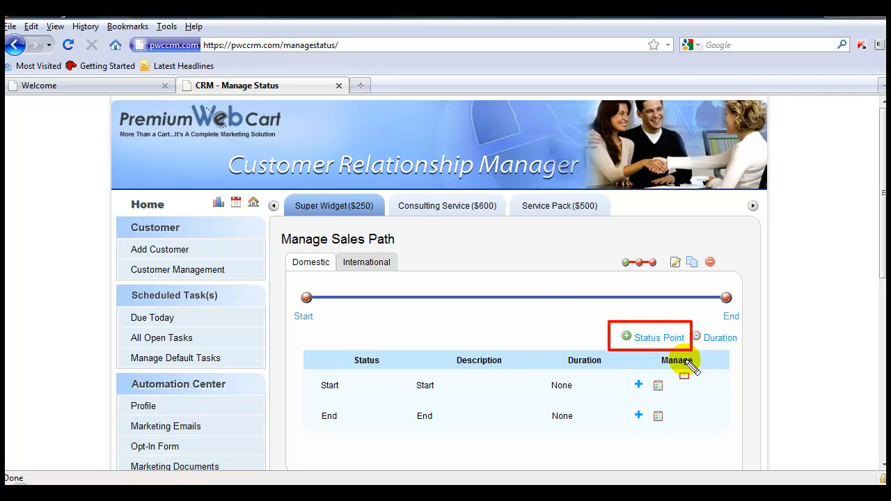
pyautogui.press('Escape')
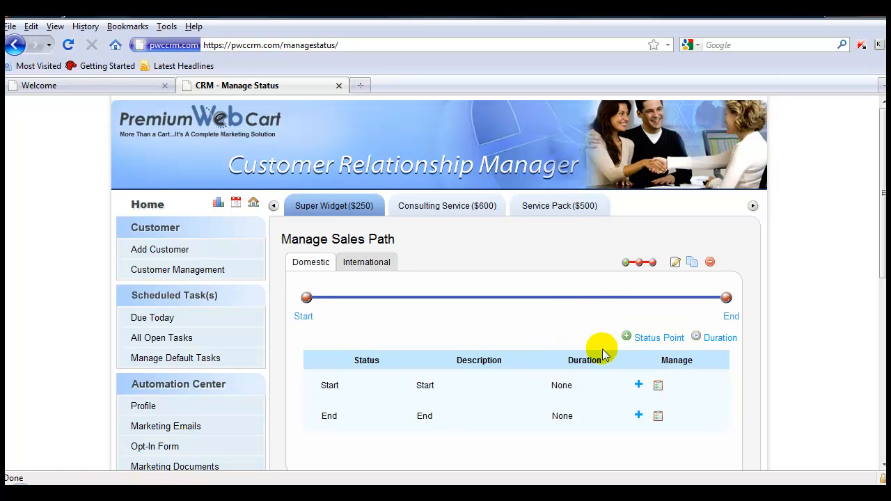
pyautogui.click(653, 343)
pyautogui.click(477, 315)
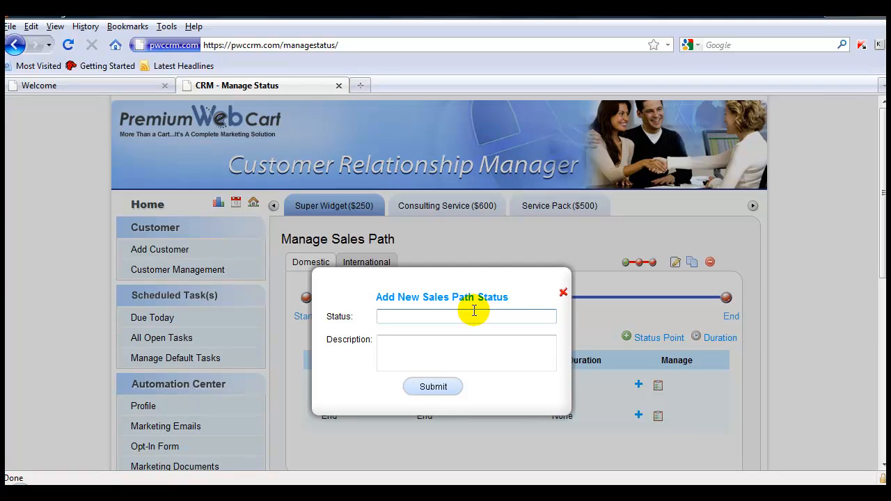
pyautogui.write('Introductions')
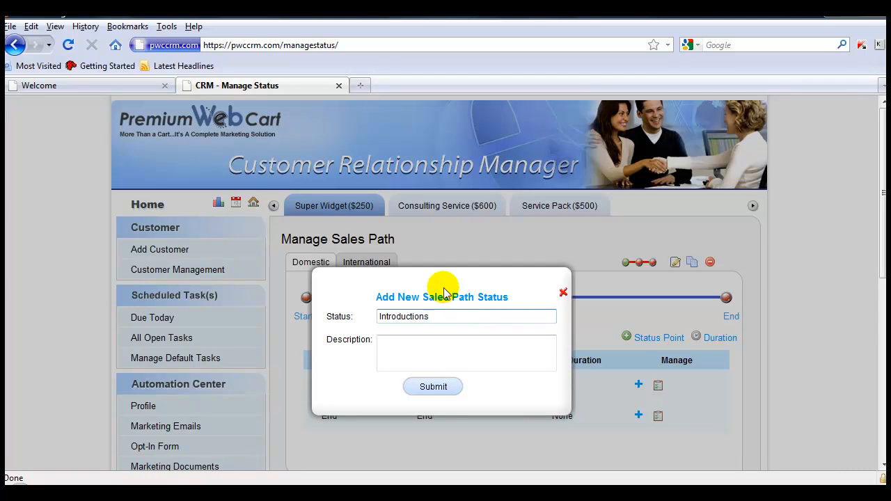
pyautogui.click(443, 387)
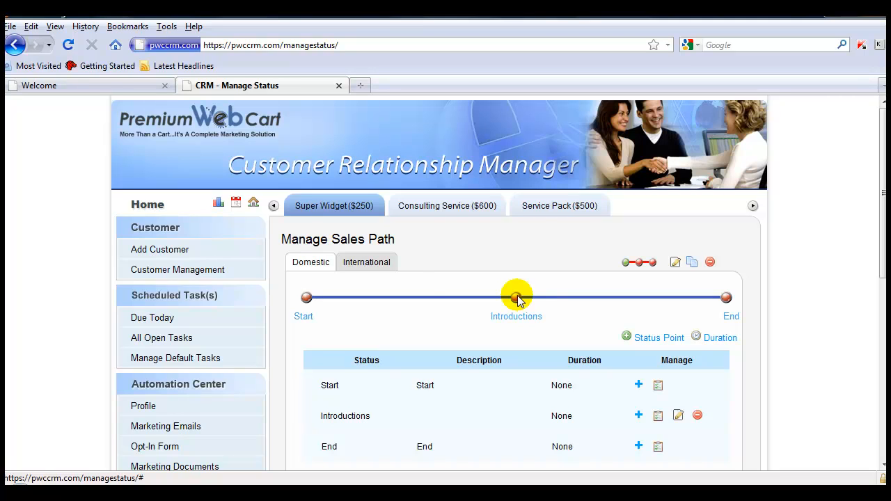
pyautogui.moveTo(516, 298); pyautogui.dragTo(386, 297)
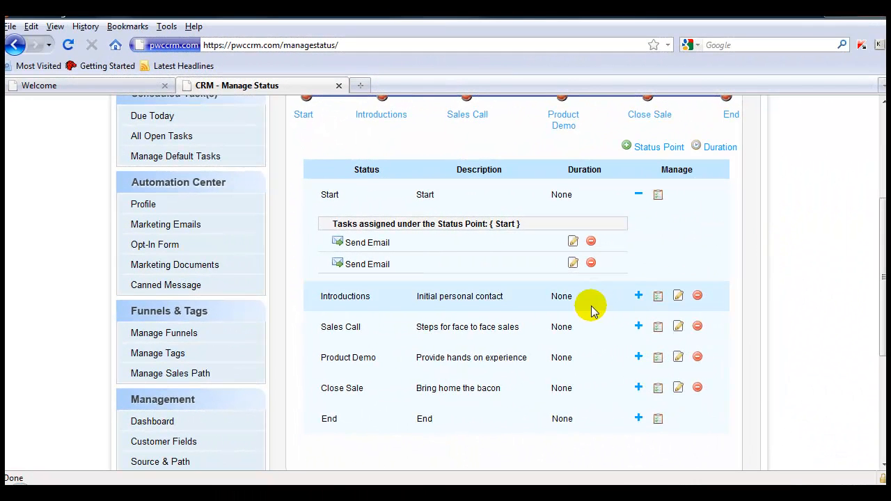
# - Create a Follow Up Phone Call task for the Introductions status point, assigned to a specific salesperson with Urgent priority
pyautogui.click(658, 297)
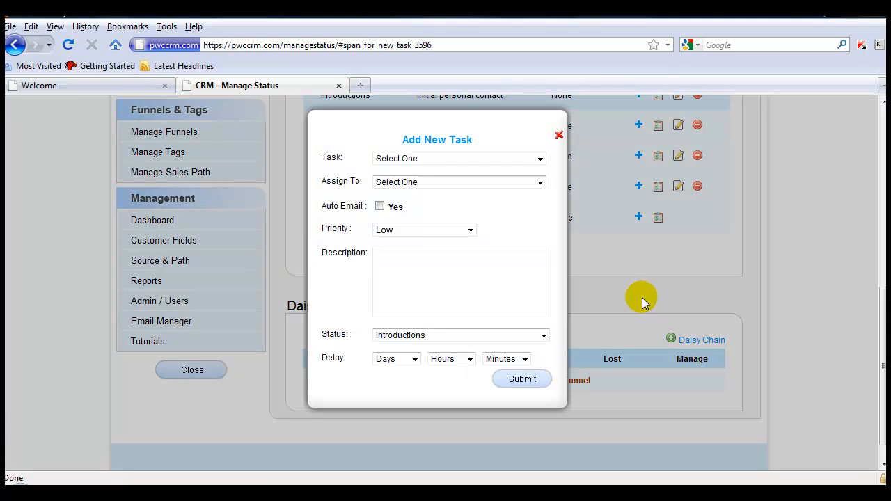
pyautogui.click(537, 159)
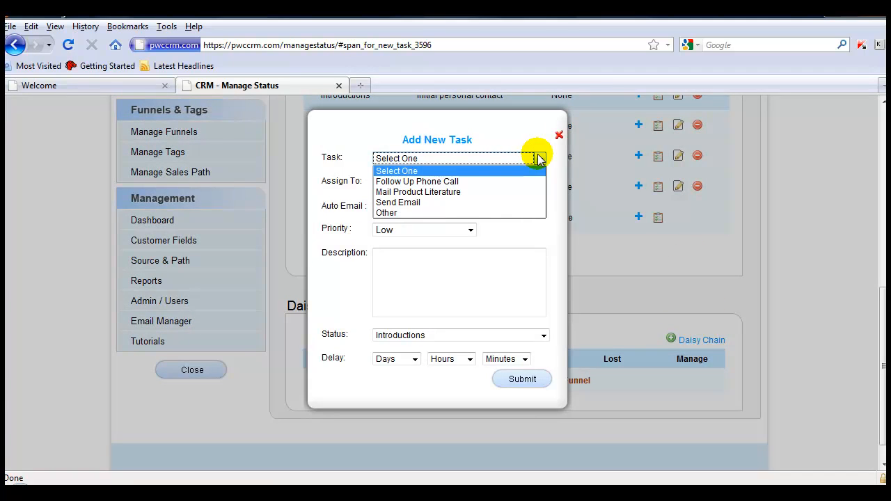
pyautogui.click(462, 182)
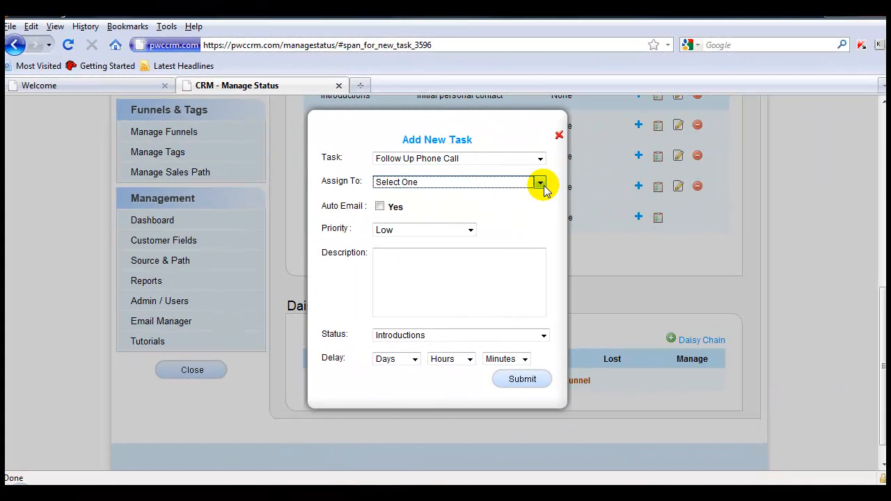
pyautogui.click(542, 183)
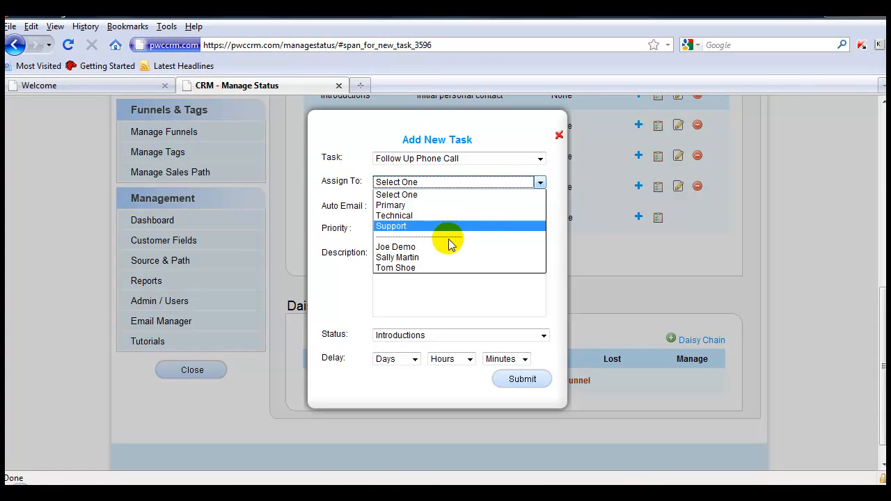
pyautogui.moveTo(374, 243); pyautogui.dragTo(426, 273)
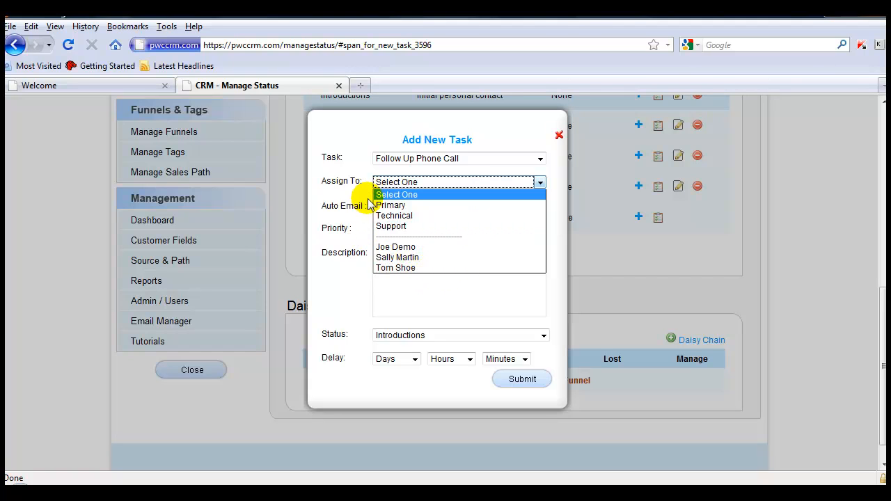
pyautogui.moveTo(373, 201); pyautogui.dragTo(422, 233)
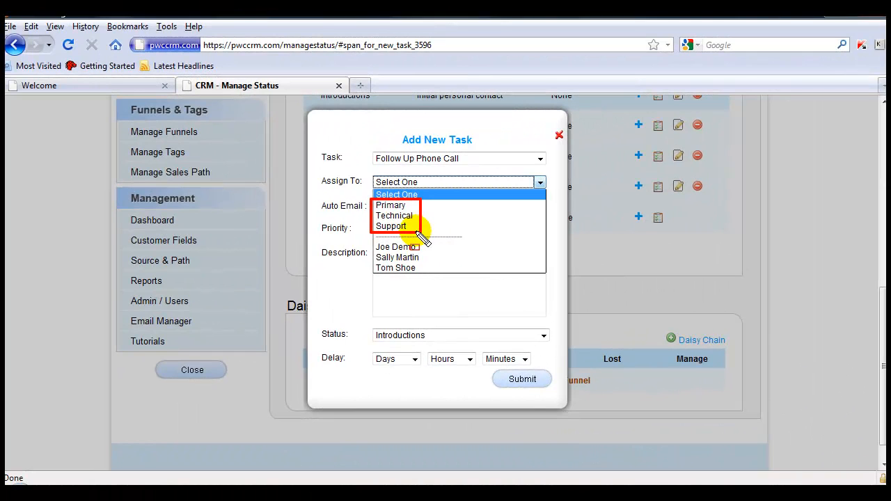
# - Describe the follow-up call task as "Initial sales call to introduce the sales person"
pyautogui.click(423, 261)
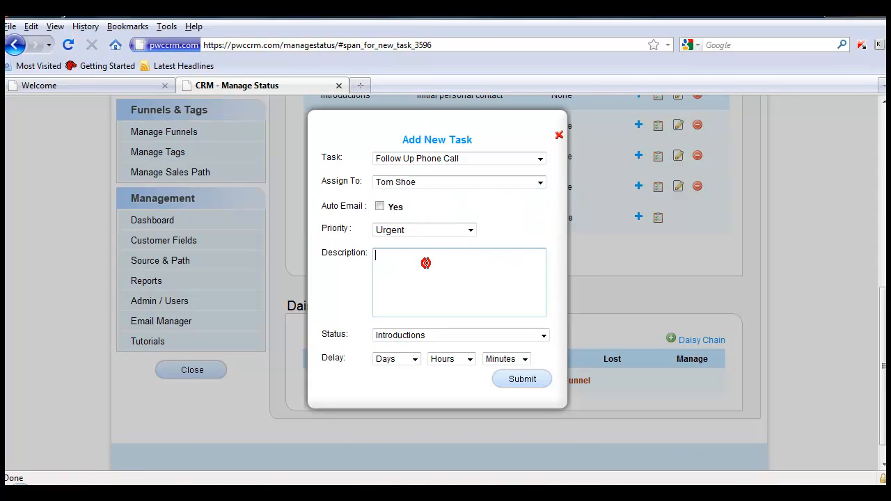
pyautogui.write('Intail')
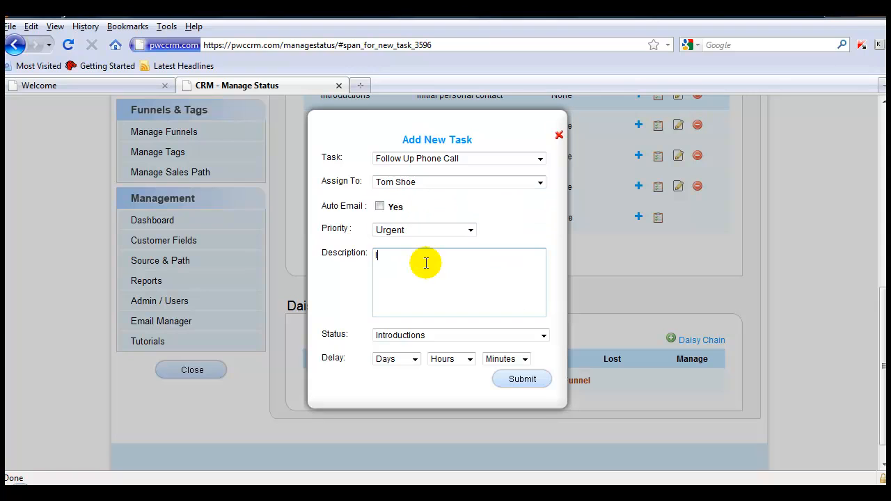
pyautogui.press('BackSpace')
pyautogui.press('BackSpace')
pyautogui.press('BackSpace')
pyautogui.press('BackSpace')
pyautogui.press('BackSpace')
pyautogui.write('itial sales call to introduce the sales person')
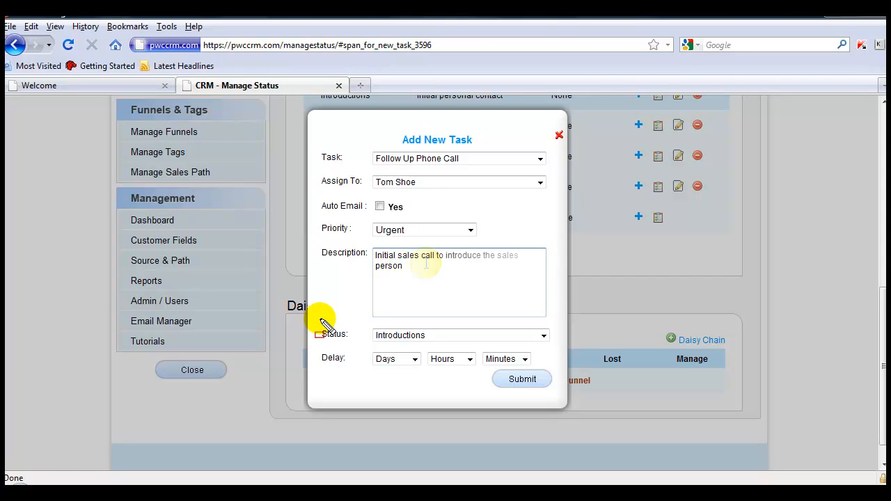
pyautogui.moveTo(321, 320); pyautogui.dragTo(555, 346)
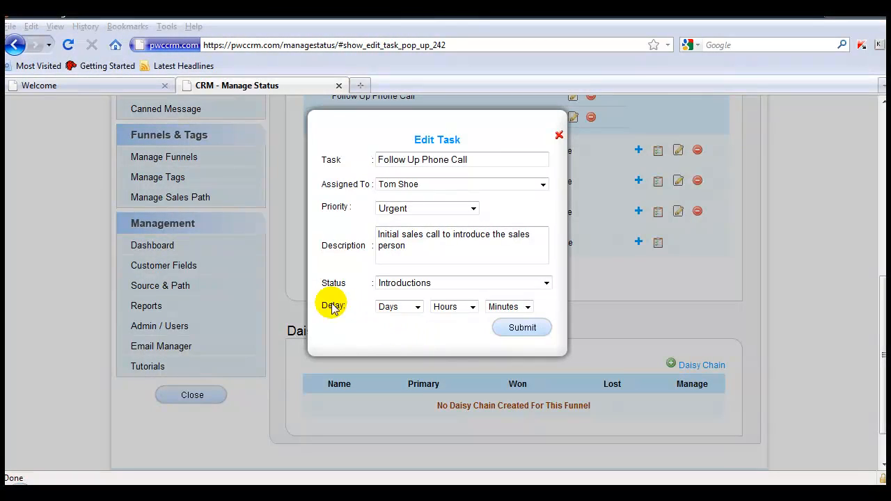
pyautogui.moveTo(312, 296)
pyautogui.mouseDown()
pyautogui.moveTo(470, 322)
pyautogui.moveTo(544, 317)
pyautogui.mouseUp()
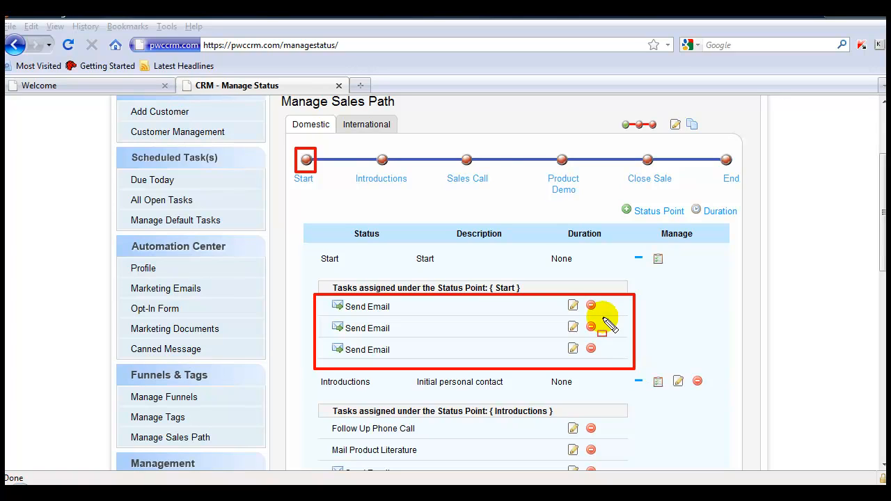
# - Review the tasks assigned under the Start, Introductions and Sales Call status points of the Domestic sales path
pyautogui.moveTo(882, 180); pyautogui.dragTo(880, 227)
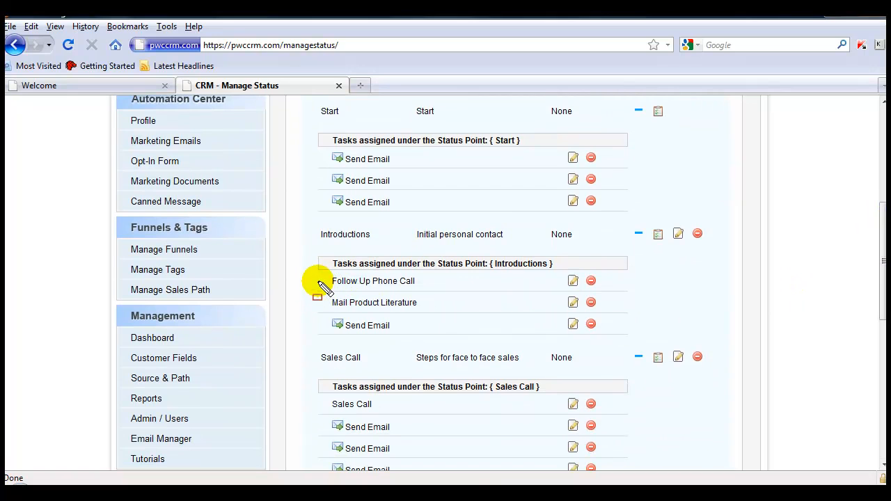
pyautogui.moveTo(317, 272); pyautogui.dragTo(424, 292)
pyautogui.moveTo(318, 295); pyautogui.dragTo(439, 314)
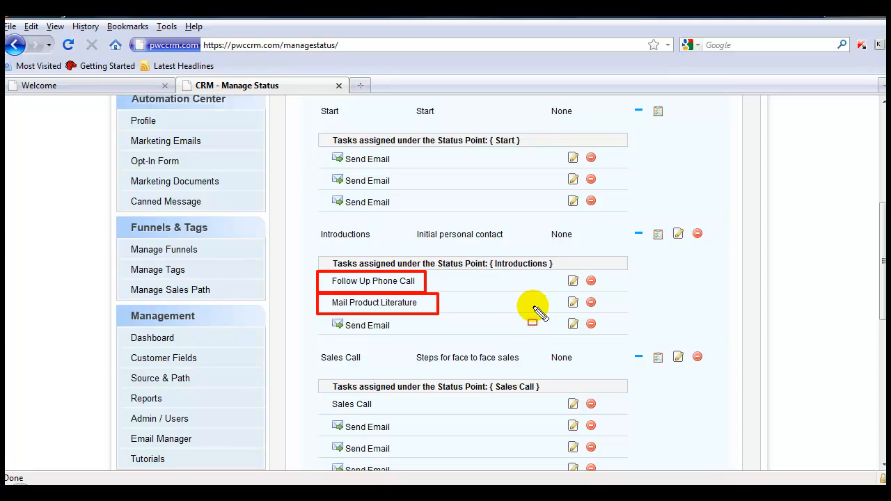
pyautogui.moveTo(319, 315)
pyautogui.mouseDown()
pyautogui.moveTo(408, 347)
pyautogui.moveTo(428, 344)
pyautogui.mouseUp()
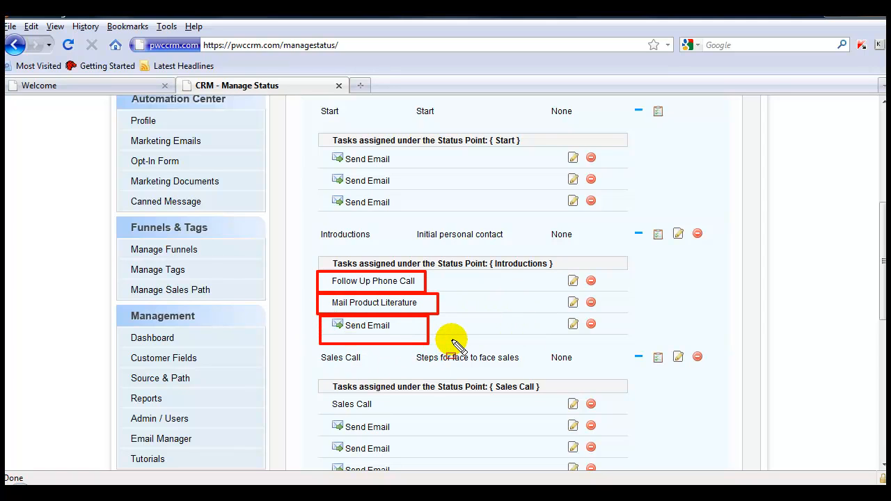
pyautogui.press('Escape')
pyautogui.moveTo(883, 266); pyautogui.dragTo(884, 317)
pyautogui.hotkey('ctrl', 'shift', 'd')
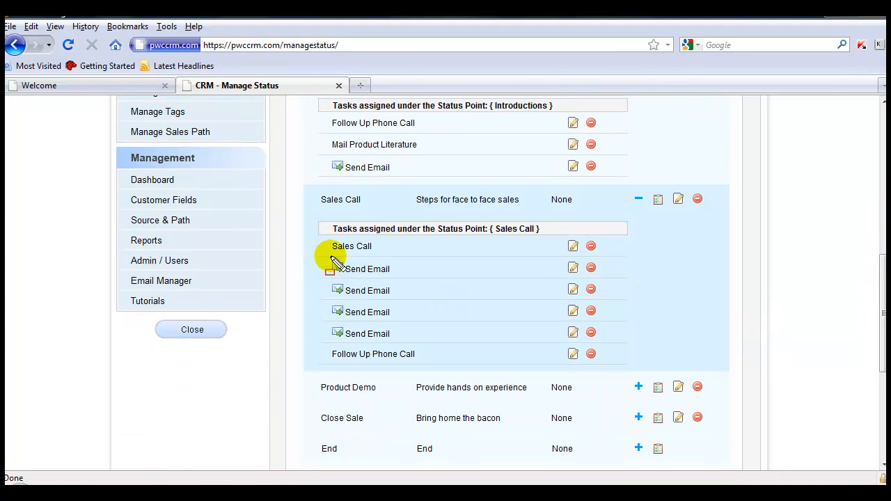
pyautogui.moveTo(324, 235)
pyautogui.mouseDown()
pyautogui.moveTo(450, 254)
pyautogui.moveTo(613, 263)
pyautogui.mouseUp()
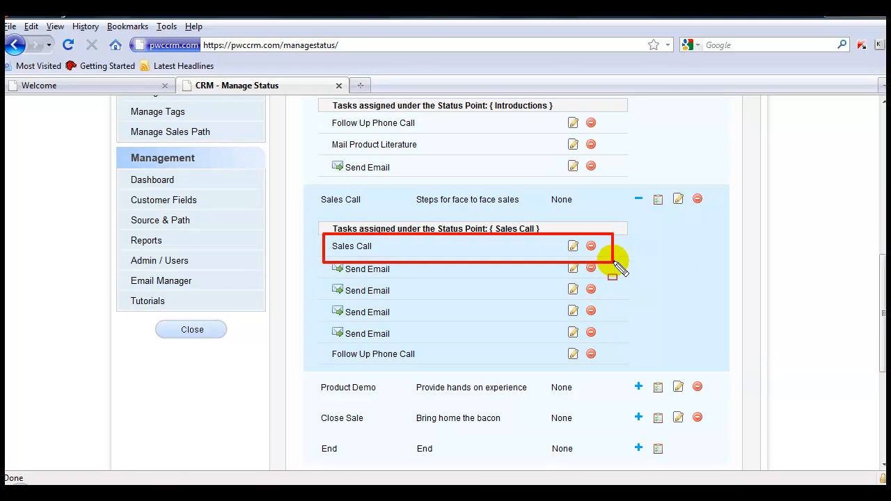
pyautogui.moveTo(321, 257); pyautogui.dragTo(429, 338)
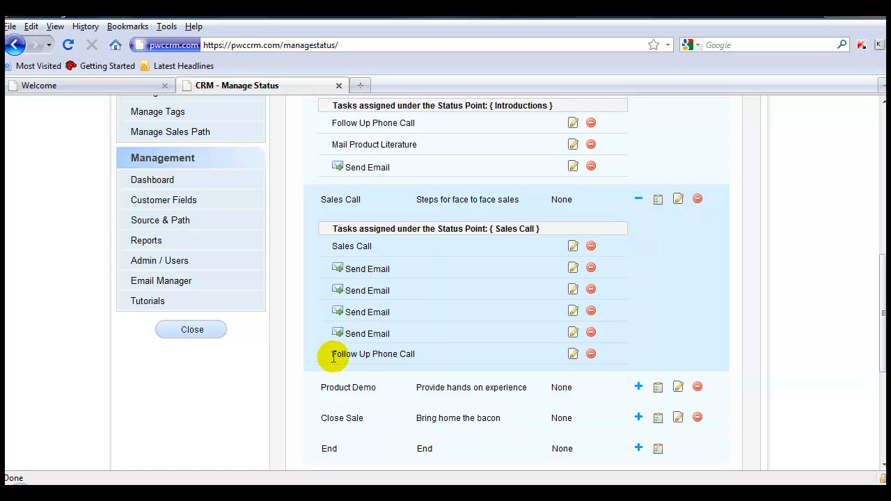
pyautogui.moveTo(317, 344)
pyautogui.mouseDown()
pyautogui.moveTo(339, 364)
pyautogui.moveTo(430, 369)
pyautogui.mouseUp()
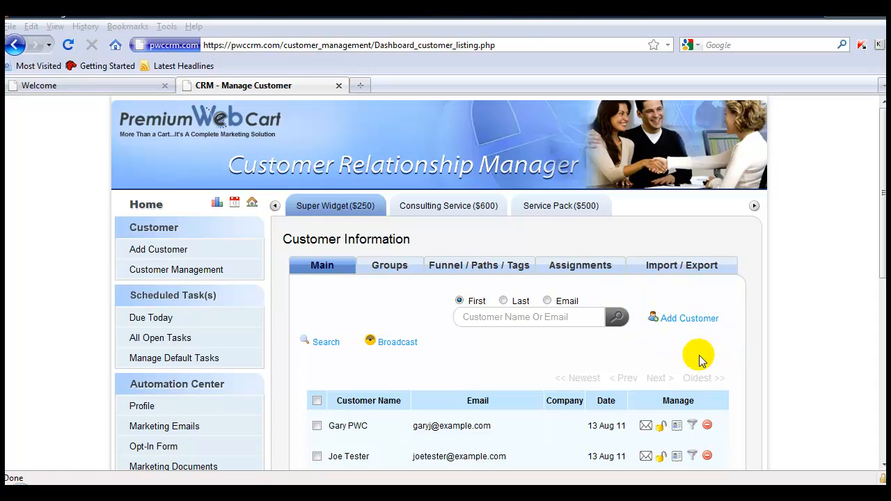
# - Add a new customer with name and phone number, tagged Expensive Shoes and assigned to Super Widget's Domestic sales path
pyautogui.click(682, 321)
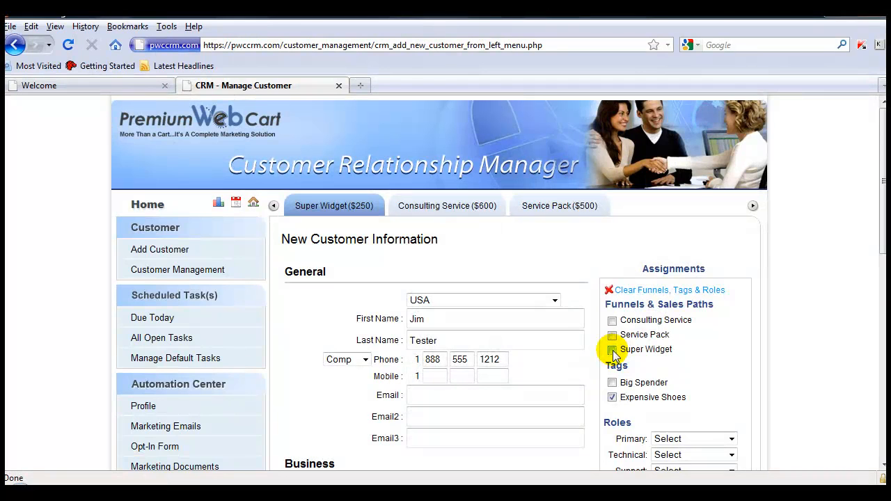
pyautogui.click(613, 351)
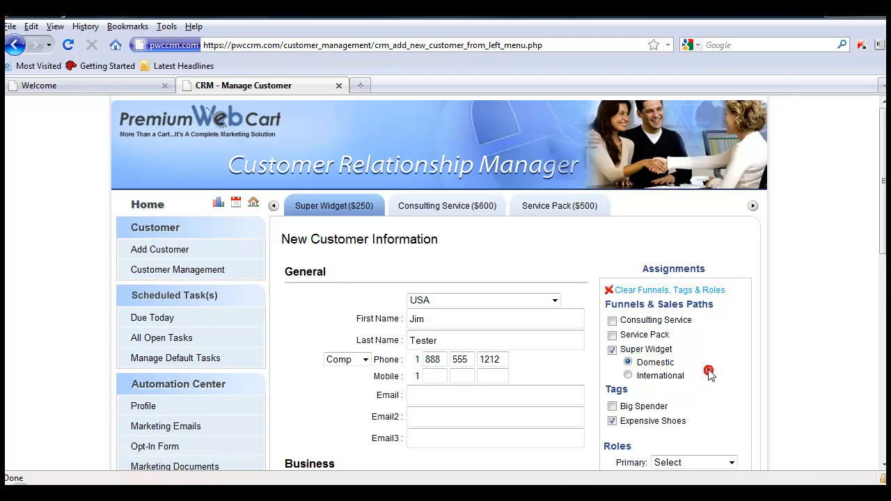
pyautogui.scroll(-8, 708, 369)
pyautogui.scroll(-4, 689, 351)
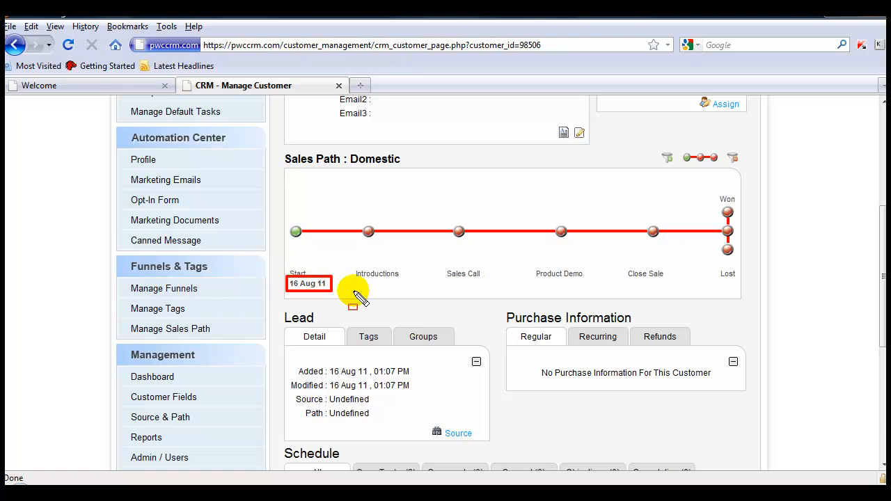
# - Expand the open tasks in the new customer's schedule to check their due dates
pyautogui.scroll(-6, 359, 295)
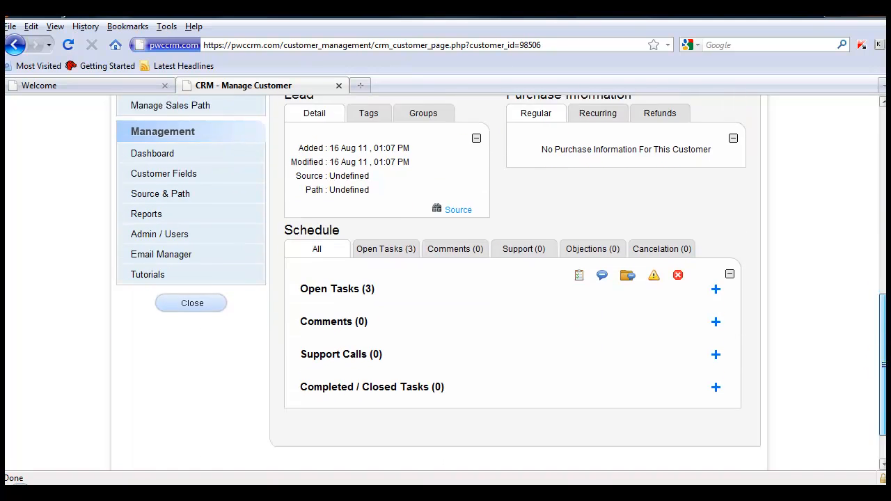
pyautogui.moveTo(292, 249); pyautogui.dragTo(386, 275)
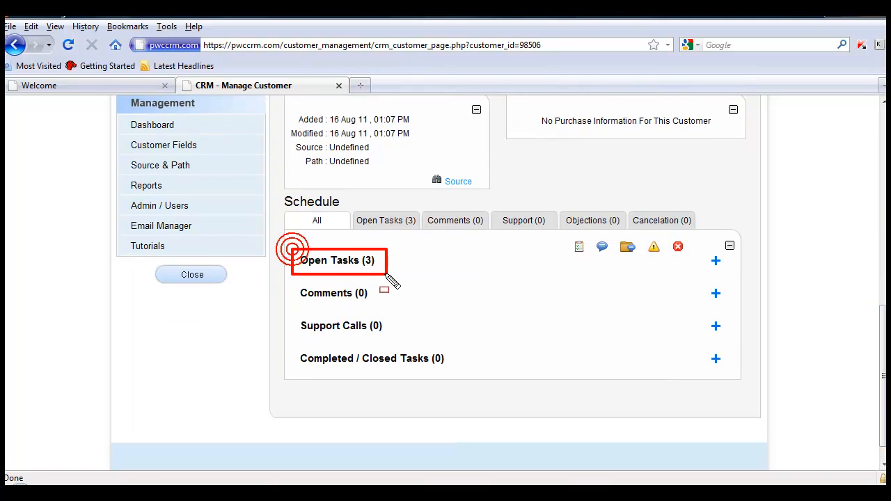
pyautogui.click(716, 261)
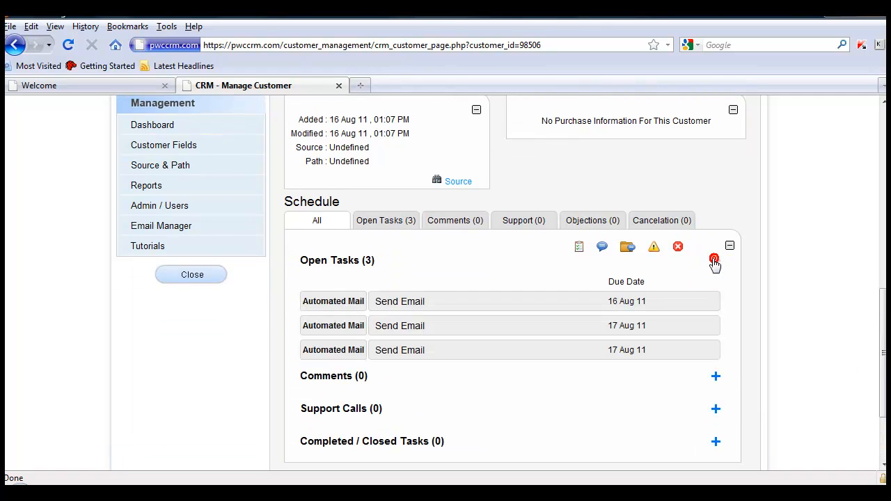
pyautogui.moveTo(289, 288)
pyautogui.mouseDown()
pyautogui.moveTo(496, 343)
pyautogui.moveTo(724, 365)
pyautogui.mouseUp()
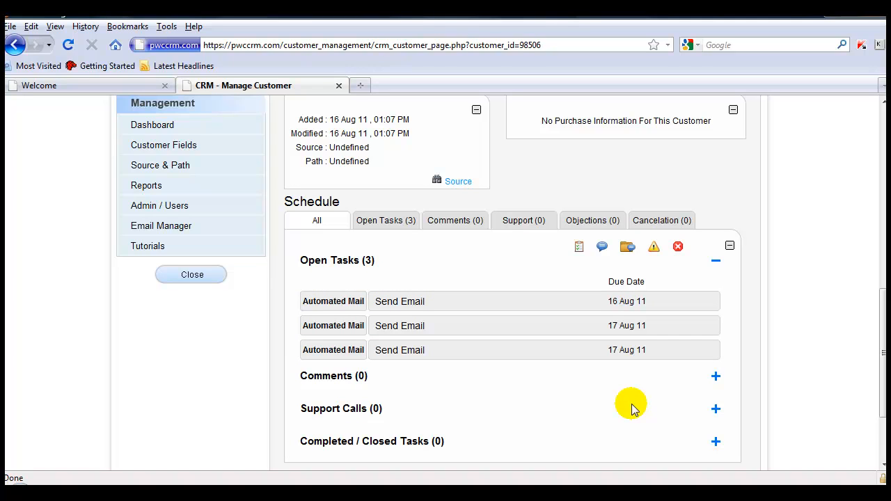
pyautogui.moveTo(597, 341); pyautogui.dragTo(655, 360)
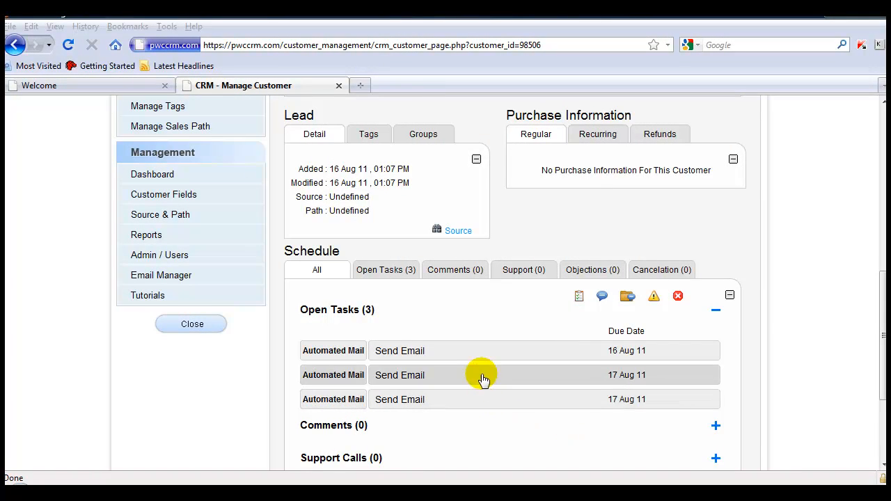
# - Mark the customer's automated Send Email task due 16 Aug 11 as Closed and submit it
pyautogui.click(481, 353)
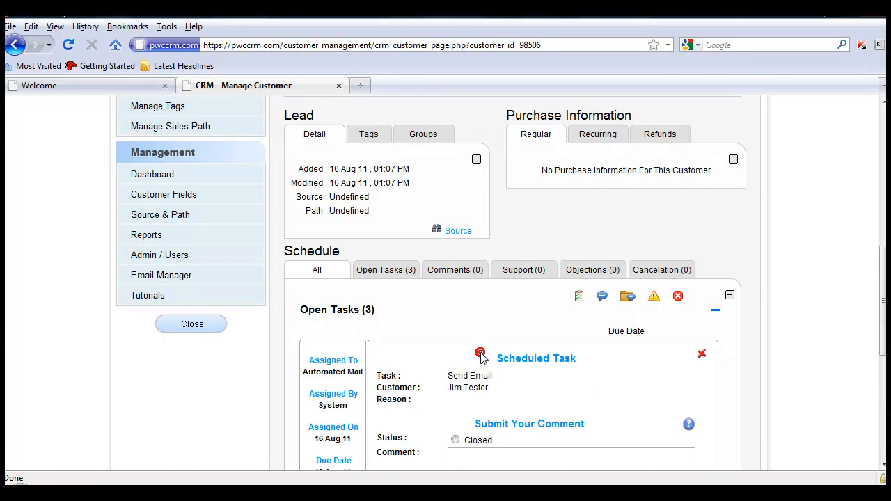
pyautogui.click(455, 440)
pyautogui.scroll(-3, 762, 381)
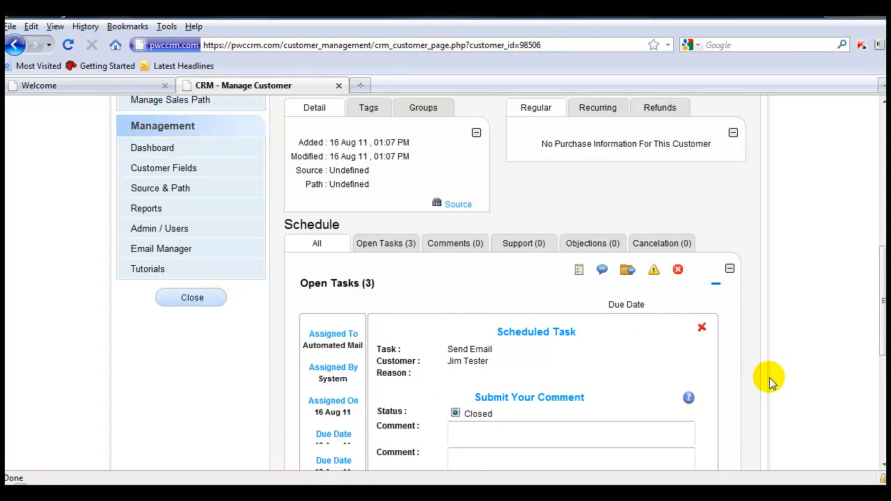
pyautogui.click(478, 411)
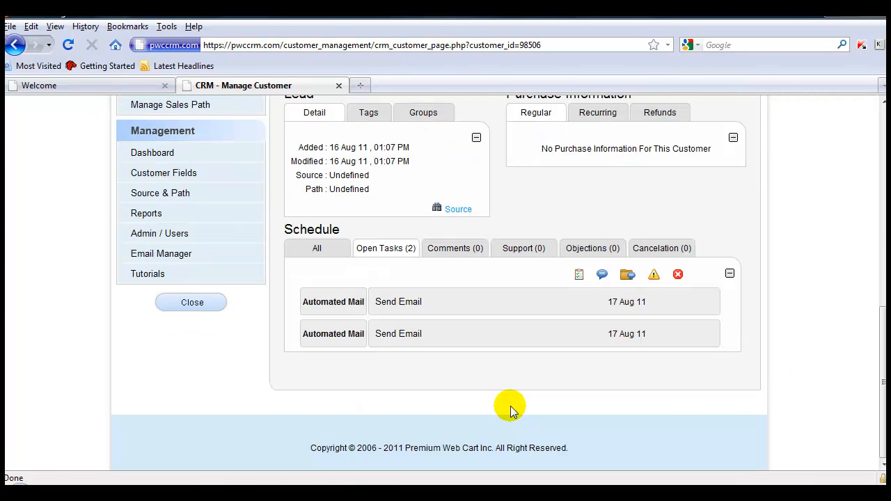
# - Close the first of the two automated Send Email tasks due 17 Aug 11 and submit it
pyautogui.click(495, 304)
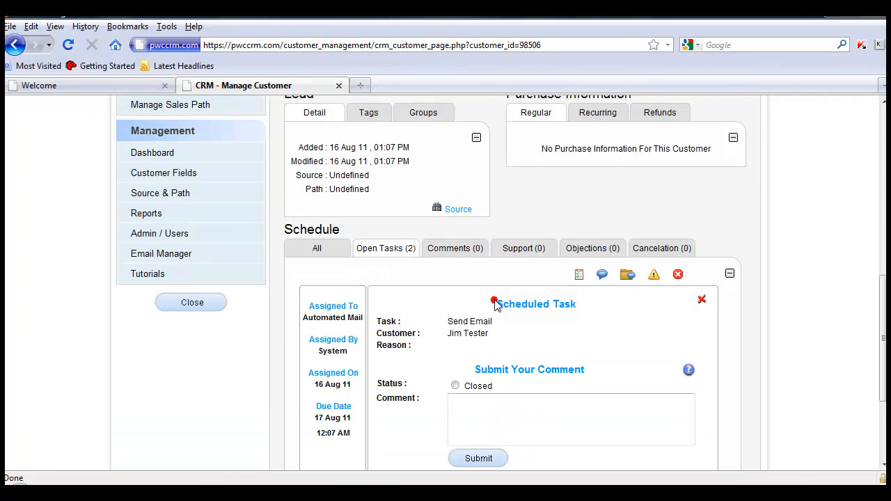
pyautogui.click(456, 386)
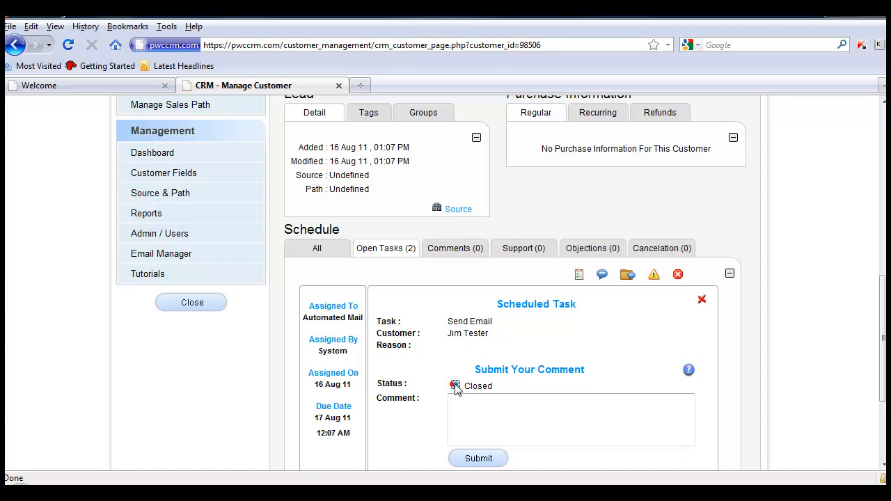
pyautogui.click(479, 459)
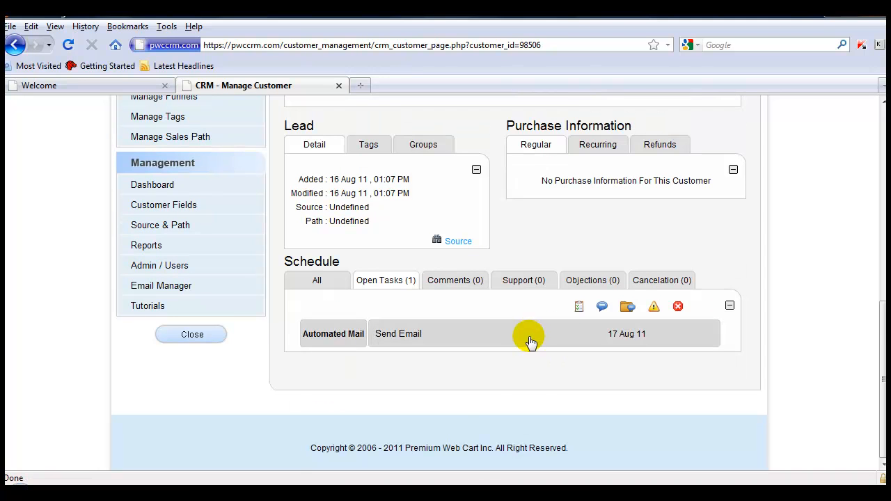
# - Close the remaining automated Send Email task due 17 Aug 11 and submit it
pyautogui.click(530, 342)
pyautogui.click(456, 418)
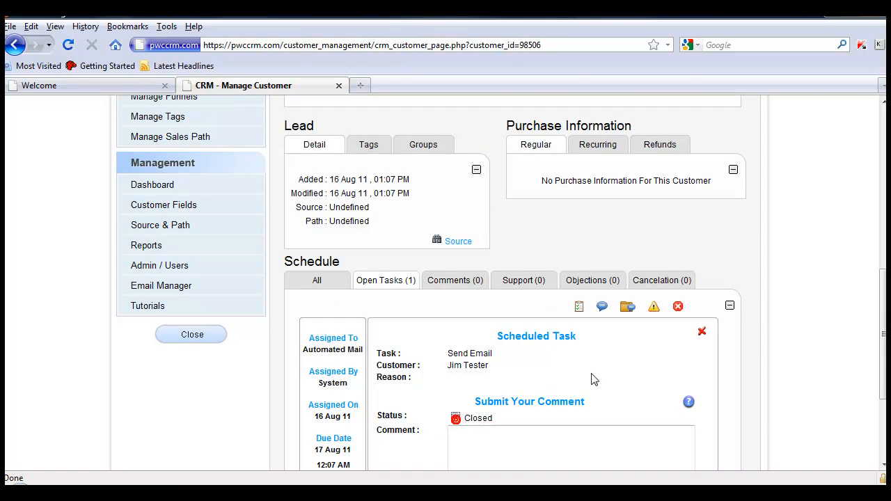
pyautogui.scroll(-3, 592, 373)
pyautogui.click(479, 358)
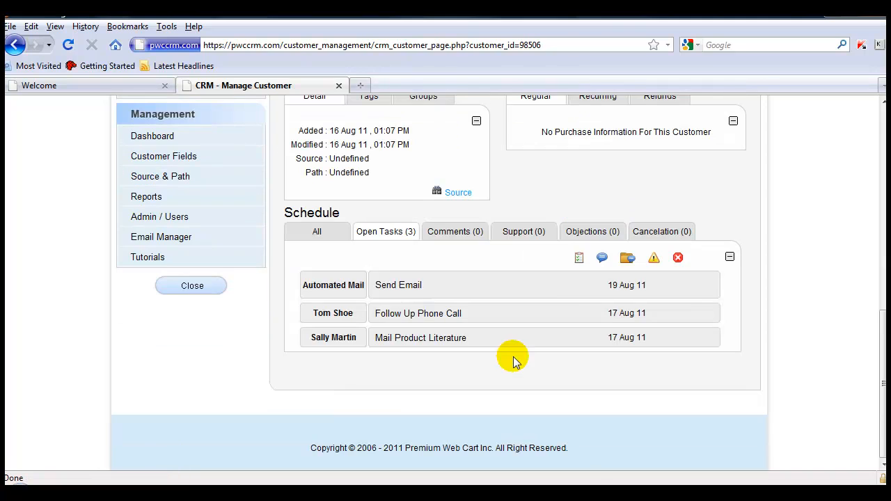
# - Check the customer's progress on the Domestic sales path, and expand the open tasks in the view of all schedule entries
pyautogui.scroll(2, 879, 369)
pyautogui.scroll(5, 883, 370)
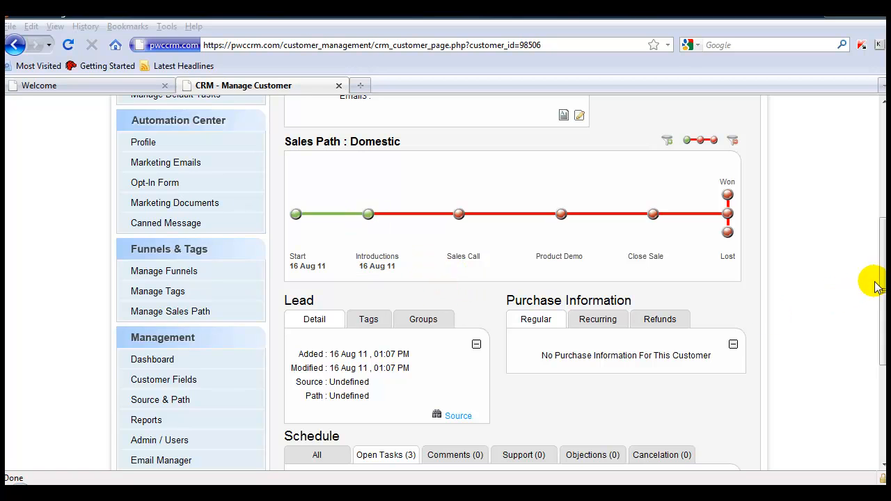
pyautogui.moveTo(883, 291); pyautogui.dragTo(883, 369)
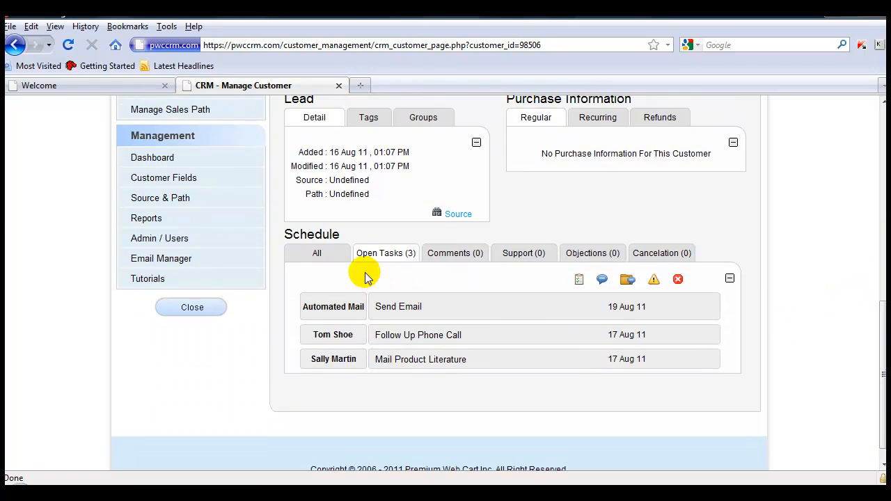
pyautogui.click(326, 253)
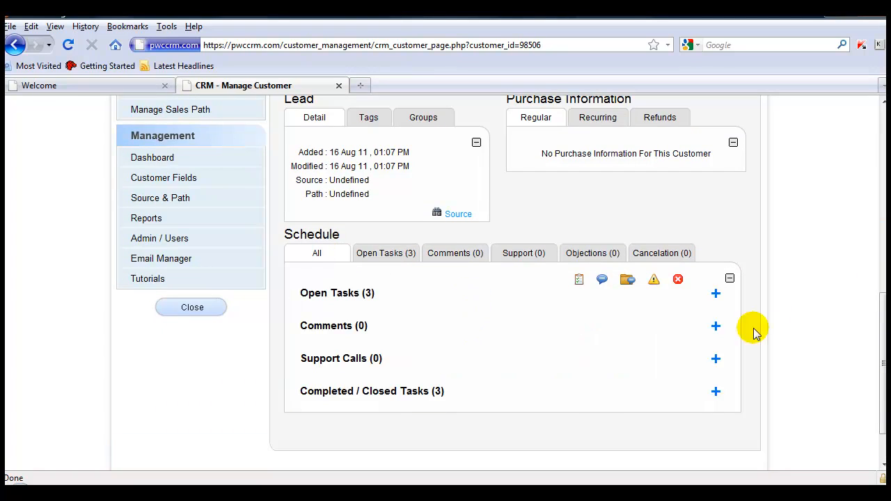
pyautogui.click(716, 293)
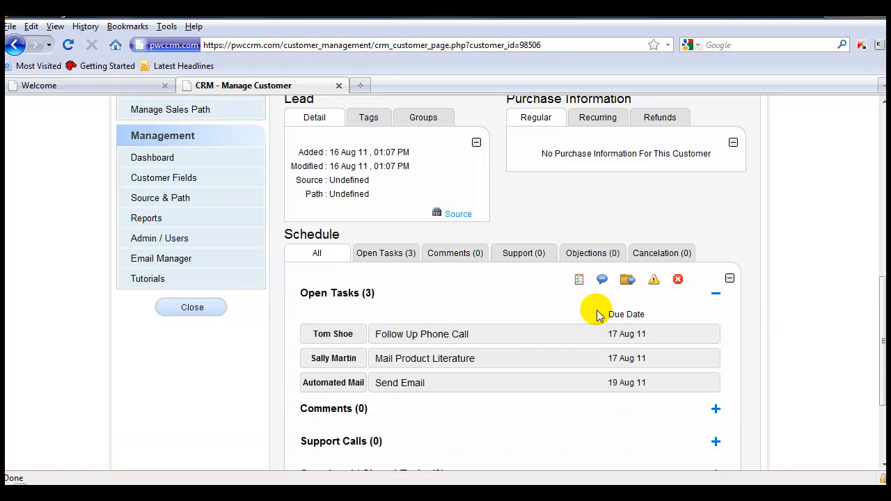